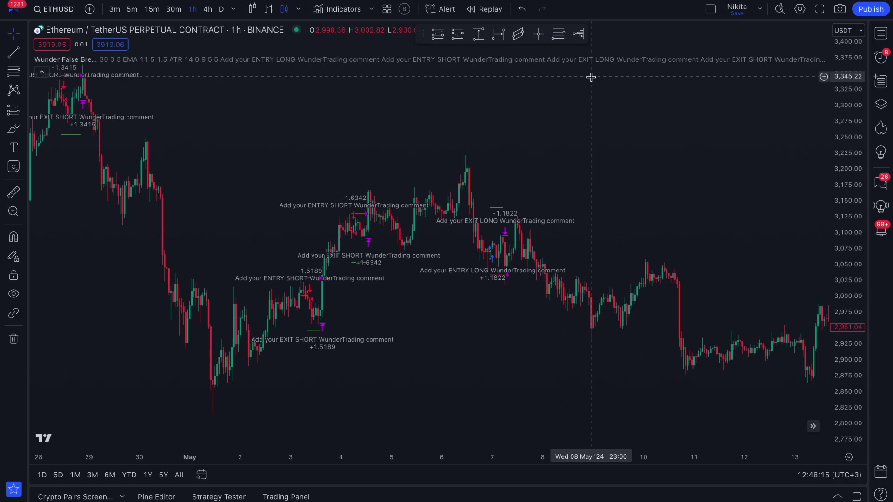
- Open the Wunder False Breakout strategy settings on the chart
{"action": "double_click", "coordinate": [573, 61]}
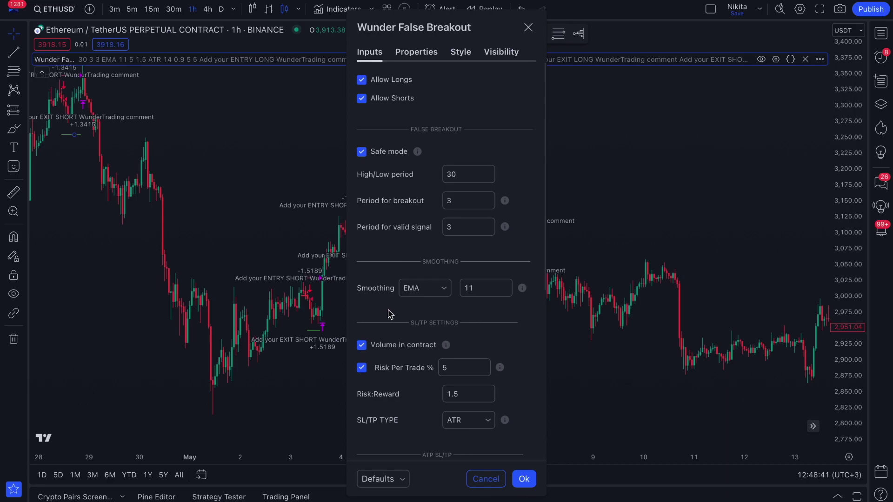
{"action": "scroll", "coordinate": [388, 314], "scroll_direction": "down", "scroll_amount": 5}
{"action": "scroll", "coordinate": [389, 314], "scroll_direction": "down", "scroll_amount": 3}
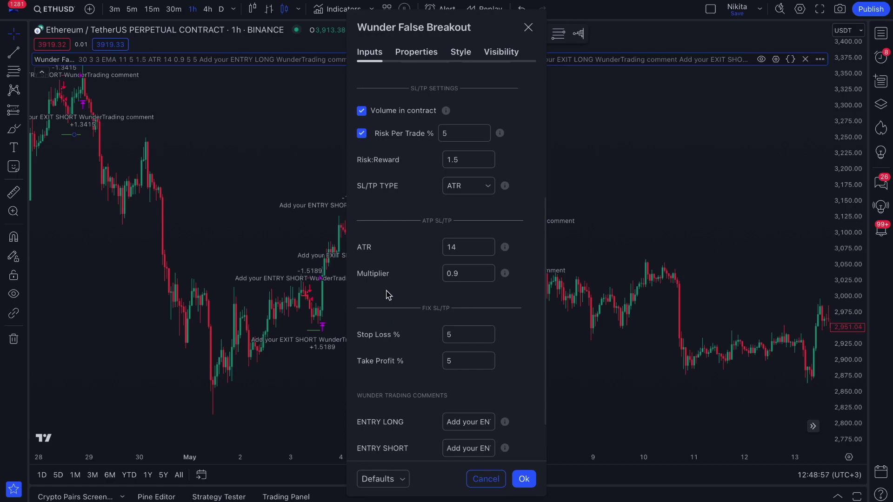
- Toggle Volume in contract off and then back on in the strategy inputs
{"action": "left_click", "coordinate": [362, 112]}
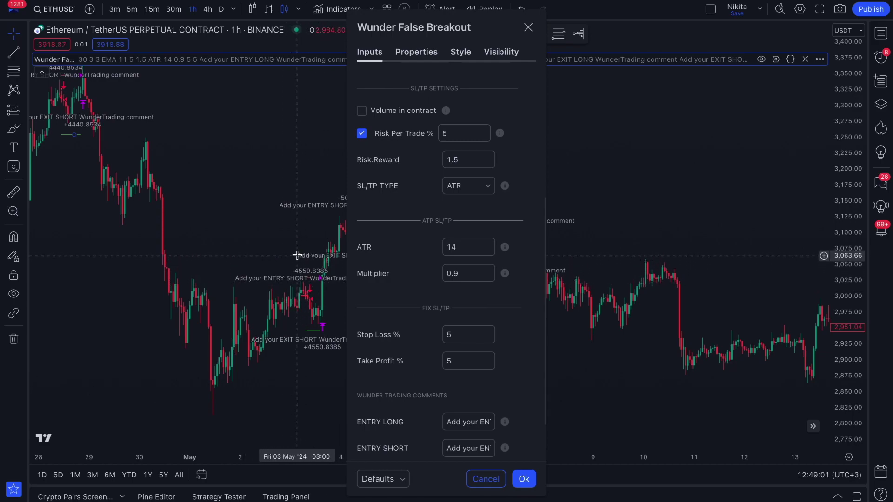
{"action": "left_click", "coordinate": [362, 112]}
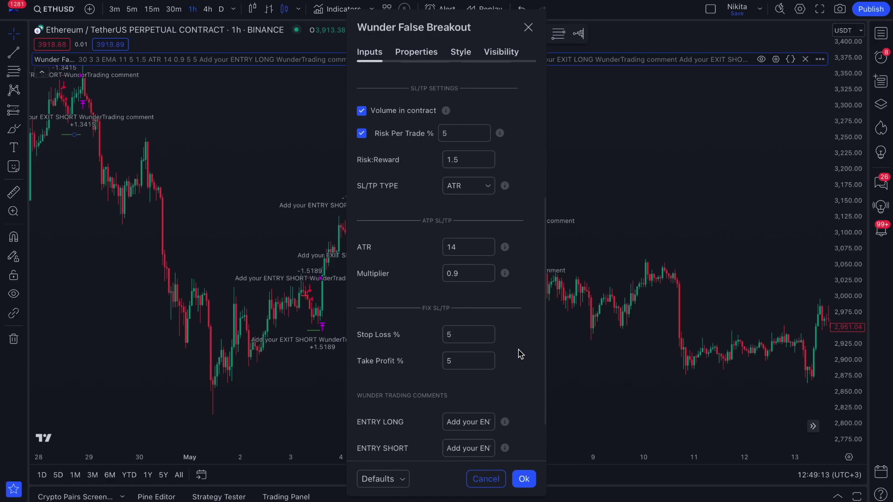
{"action": "scroll", "coordinate": [518, 353], "scroll_direction": "down", "scroll_amount": 2}
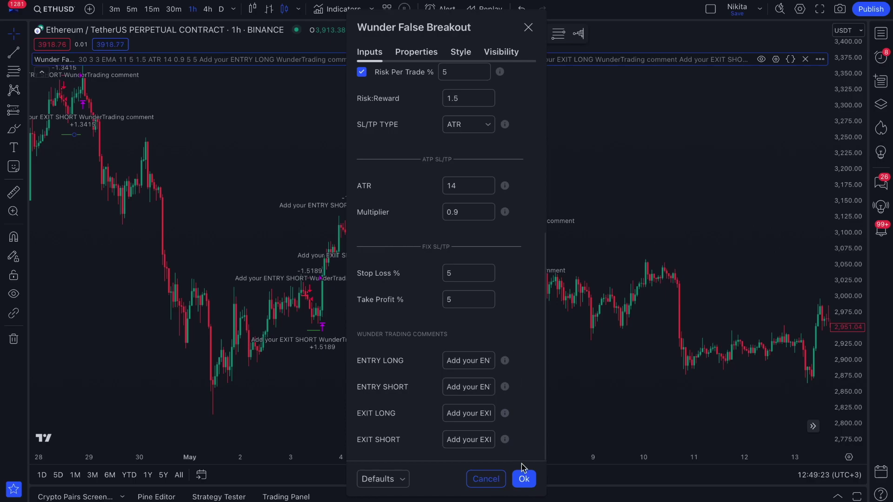
- Apply the strategy settings and start a new TradingView bot in WunderTrading's Signal Bots
{"action": "left_click", "coordinate": [524, 479]}
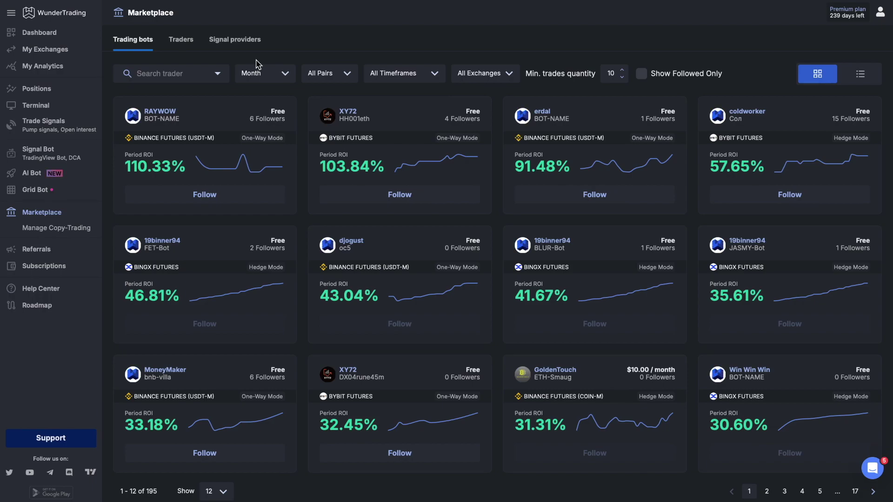
{"action": "left_click", "coordinate": [40, 148]}
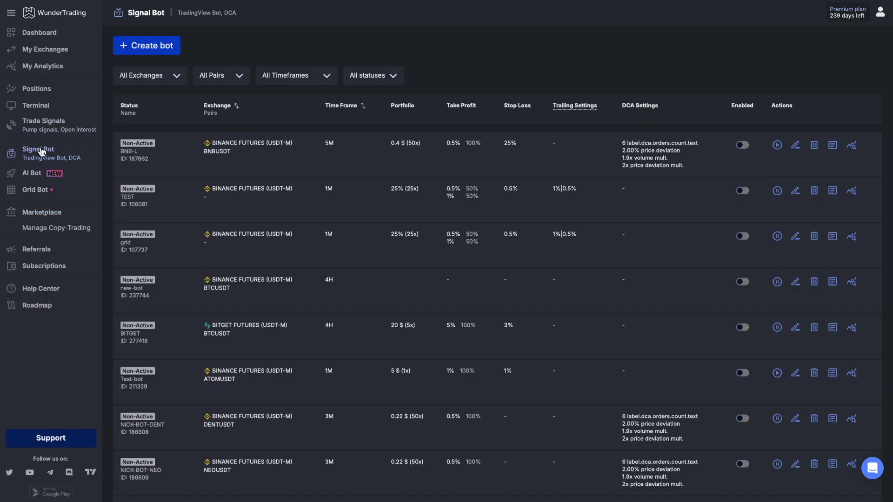
{"action": "left_click", "coordinate": [144, 50]}
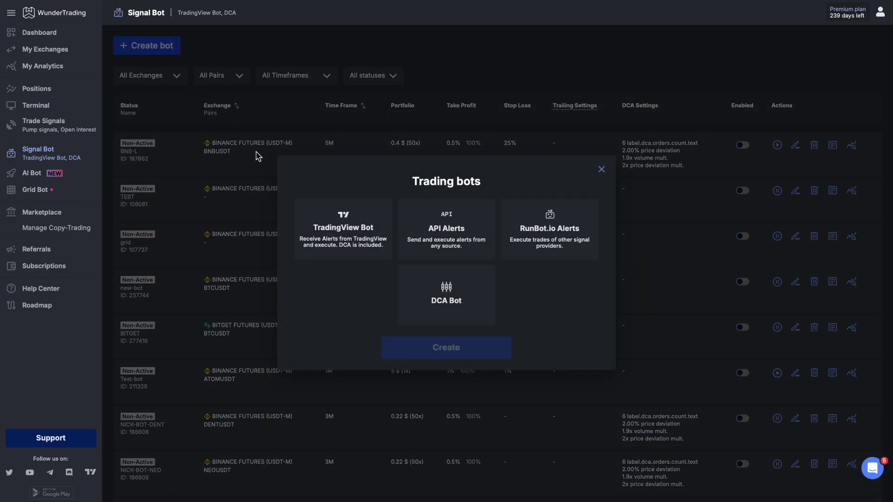
{"action": "left_click", "coordinate": [327, 222]}
{"action": "left_click", "coordinate": [434, 346]}
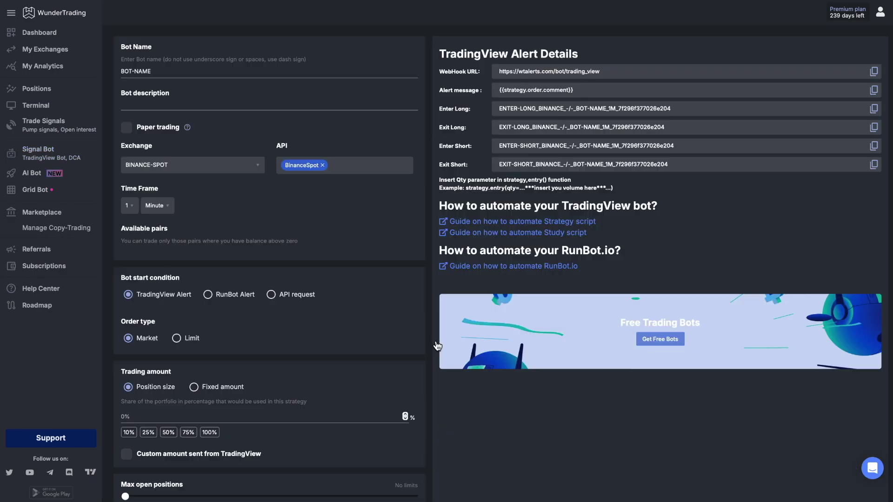
- Set up the bot as break-bot on Binance Futures USDT-M, 1-hour timeframe, ETHUSDT
{"action": "left_click", "coordinate": [189, 70]}
{"action": "type", "text": "break"}
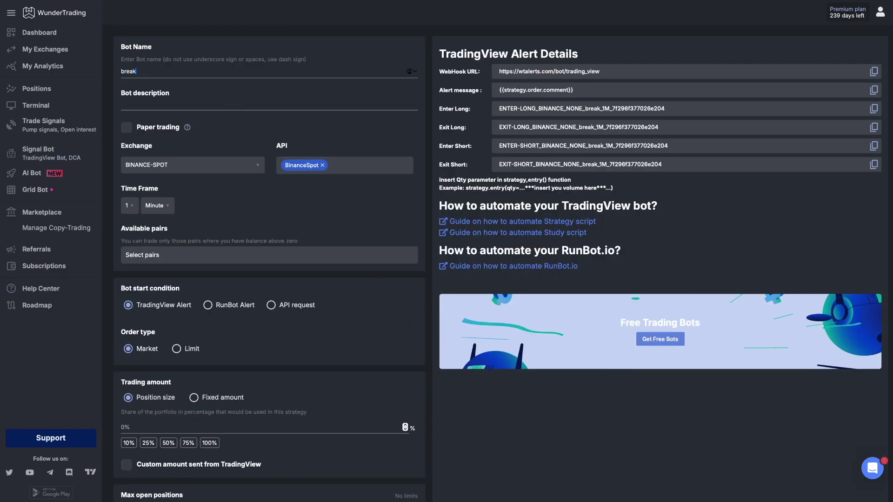
{"action": "type", "text": "-bot"}
{"action": "left_click", "coordinate": [192, 165]}
{"action": "left_click", "coordinate": [180, 199]}
{"action": "left_click", "coordinate": [157, 206]}
{"action": "left_click", "coordinate": [159, 229]}
{"action": "left_click", "coordinate": [168, 252]}
{"action": "type", "text": "eth"}
{"action": "left_click", "coordinate": [154, 278]}
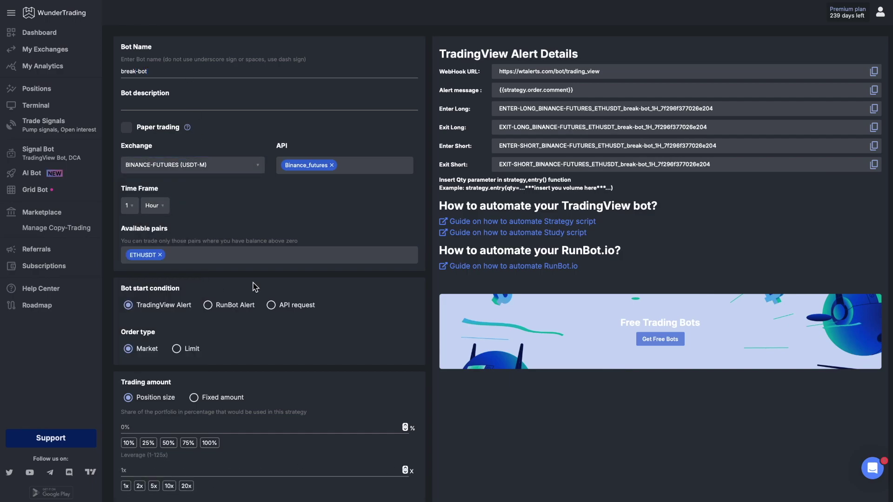
{"action": "scroll", "coordinate": [256, 289], "scroll_direction": "down", "scroll_amount": 2}
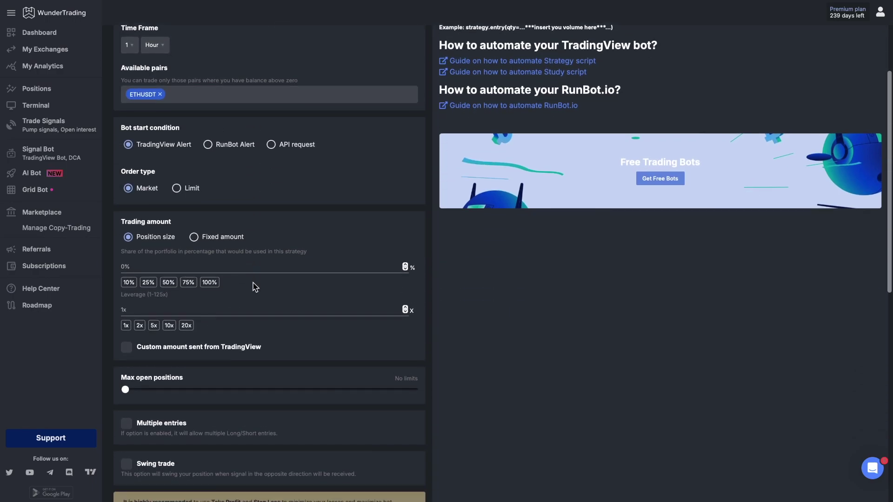
- Enable Custom amount sent from TradingView for break-bot
{"action": "left_click", "coordinate": [126, 350]}
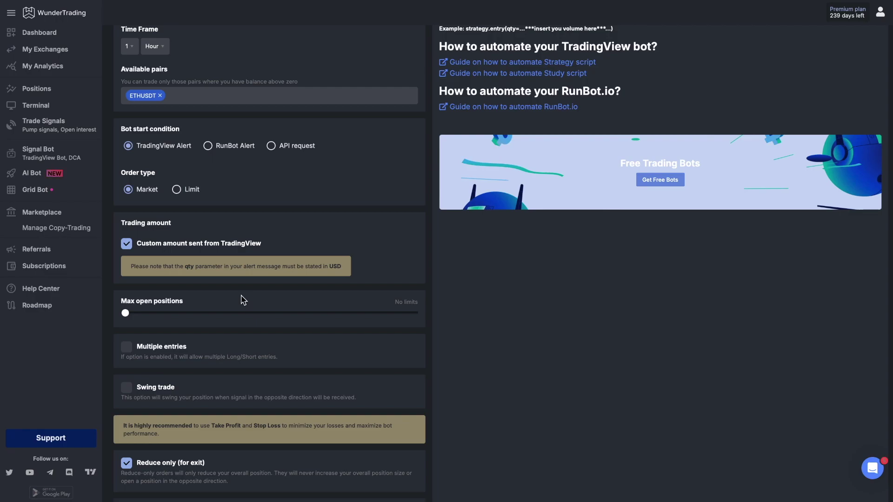
{"action": "scroll", "coordinate": [242, 300], "scroll_direction": "down", "scroll_amount": 3}
{"action": "scroll", "coordinate": [241, 300], "scroll_direction": "down", "scroll_amount": 1}
{"action": "scroll", "coordinate": [242, 300], "scroll_direction": "down", "scroll_amount": 1}
{"action": "scroll", "coordinate": [242, 300], "scroll_direction": "up", "scroll_amount": 5}
{"action": "scroll", "coordinate": [242, 300], "scroll_direction": "up", "scroll_amount": 3}
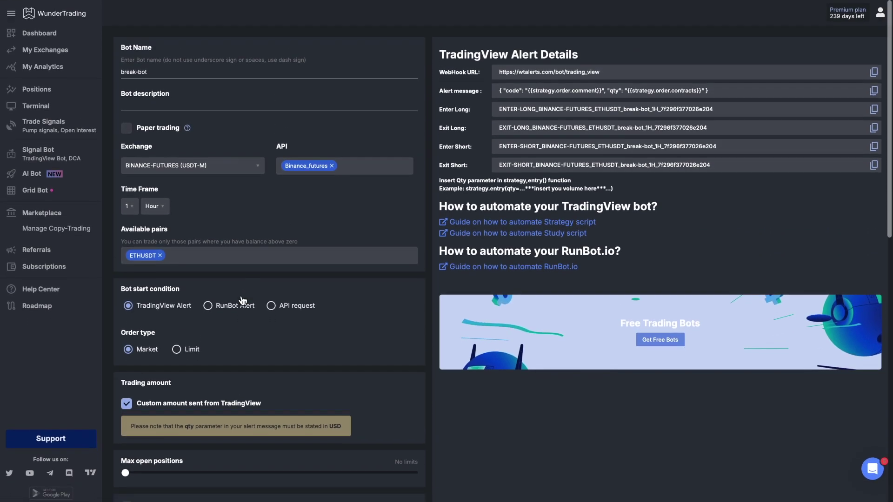
- Fill the ENTRY LONG and EXIT LONG comments with the bot's Enter Long and Exit Long strings
{"action": "left_click", "coordinate": [873, 110]}
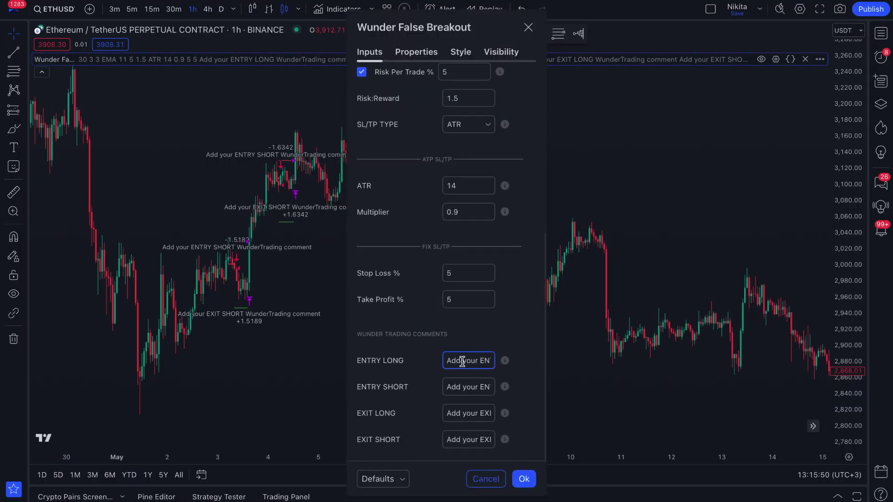
{"action": "key", "text": "ctrl+a"}
{"action": "key", "text": "ctrl+v"}
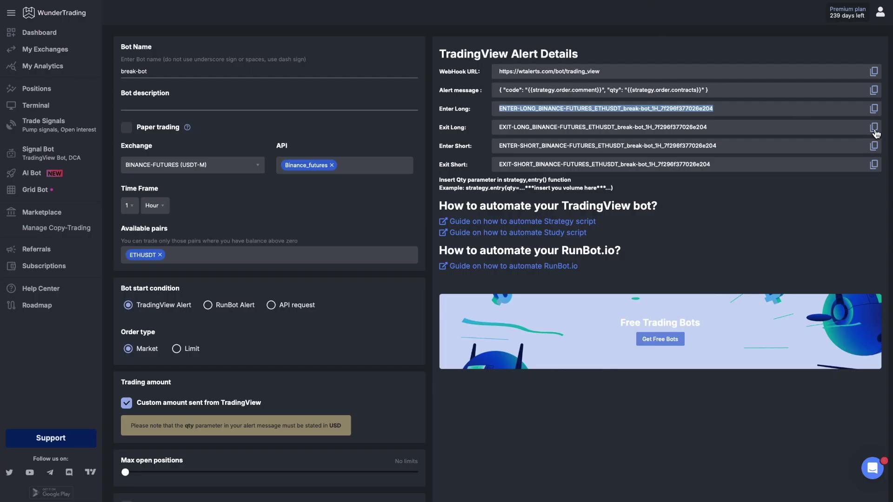
{"action": "left_click", "coordinate": [873, 127]}
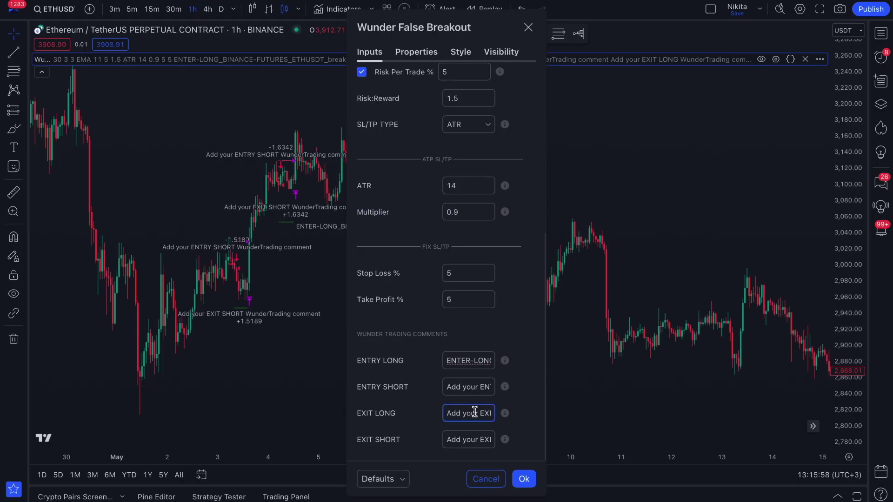
{"action": "key", "text": "ctrl+v"}
- Fill ENTRY SHORT and EXIT SHORT with the bot's short strings and apply the settings
{"action": "left_click", "coordinate": [874, 146]}
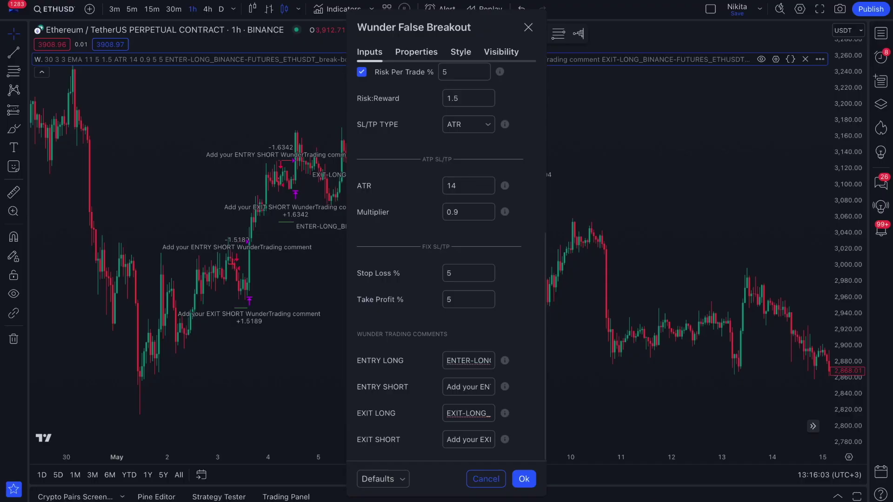
{"action": "key", "text": "ctrl+v"}
{"action": "left_click", "coordinate": [873, 164]}
{"action": "left_click", "coordinate": [468, 440]}
{"action": "key", "text": "ctrl+v"}
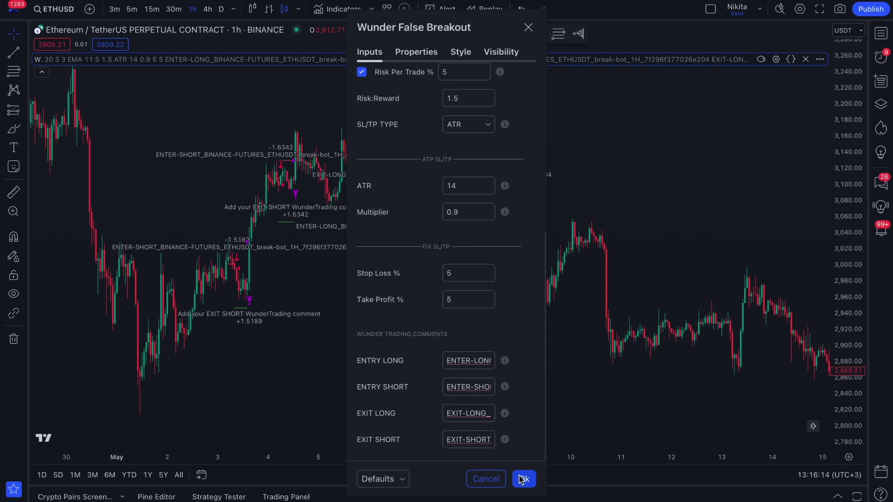
{"action": "left_click", "coordinate": [523, 479]}
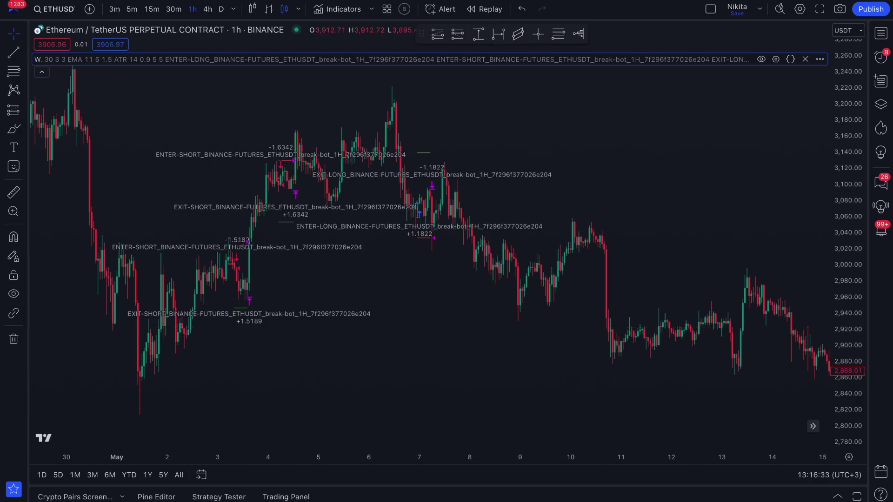
- Start a named ETHUSDT 1h alert carrying the bot's alert message
{"action": "left_click", "coordinate": [440, 9]}
{"action": "left_click", "coordinate": [478, 249]}
{"action": "type", "text": "alert"}
{"action": "left_click", "coordinate": [439, 282]}
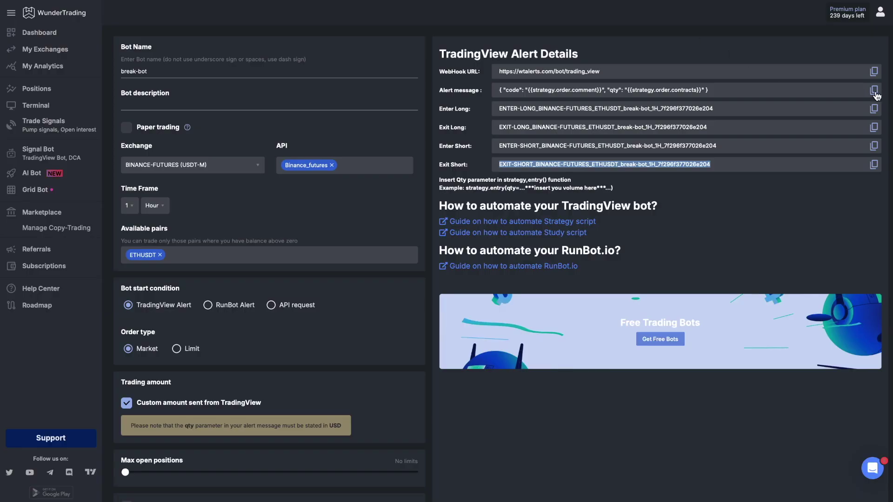
{"action": "left_click", "coordinate": [873, 90]}
{"action": "key", "text": "ctrl+v"}
- Set the alert's webhook URL to the WunderTrading webhook URL
{"action": "left_click", "coordinate": [422, 150]}
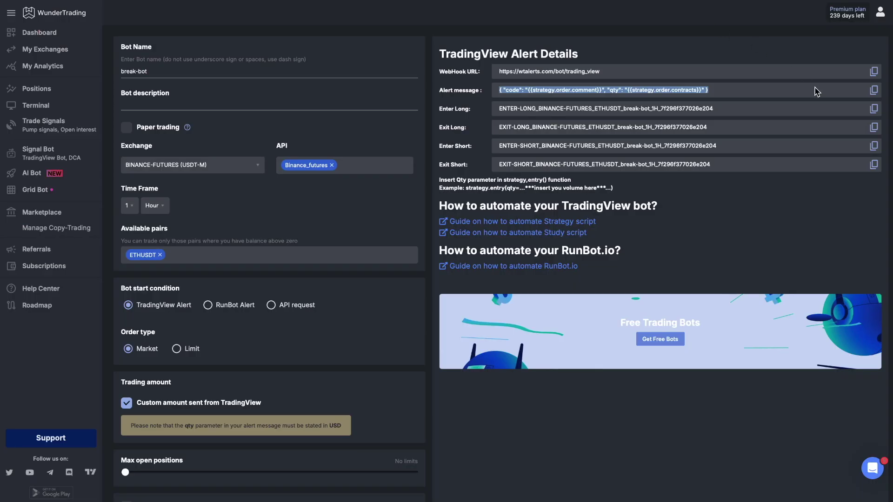
{"action": "left_click", "coordinate": [874, 72]}
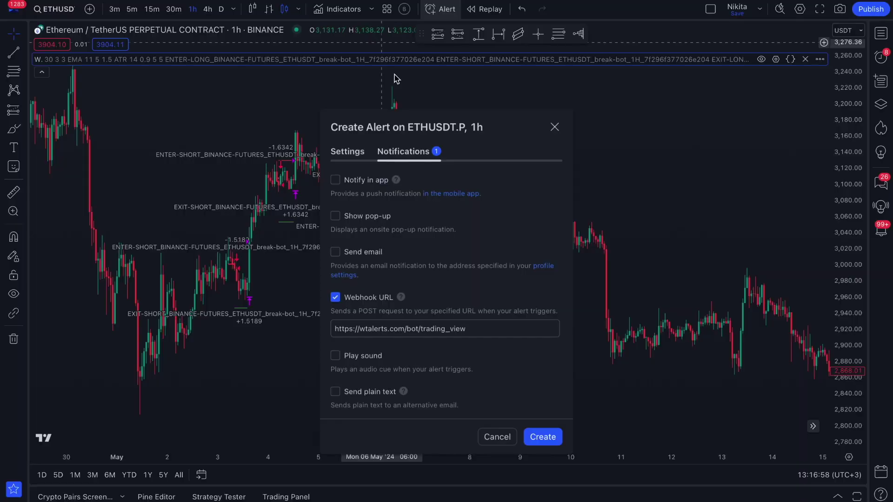
{"action": "left_click", "coordinate": [435, 329]}
{"action": "key", "text": "ctrl+a"}
{"action": "key", "text": "ctrl+v"}
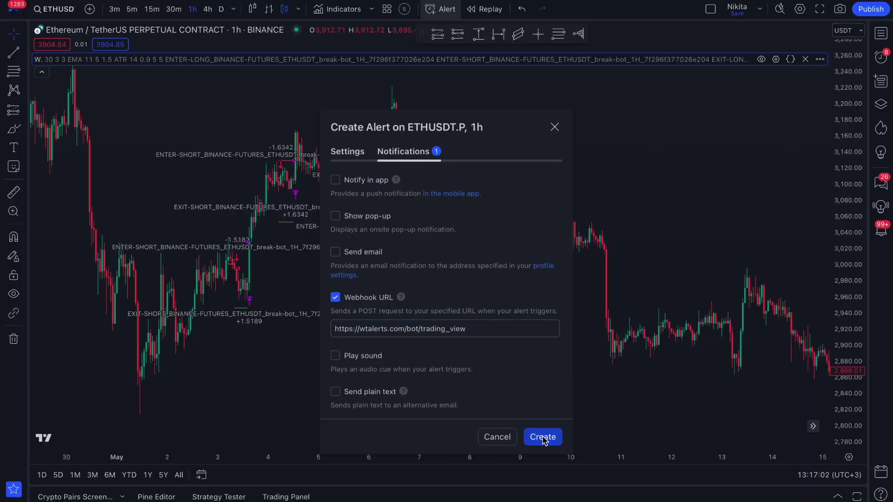
- Create the TradingView alert, then create break-bot and choose Save and Wait for the signal
{"action": "left_click", "coordinate": [543, 438]}
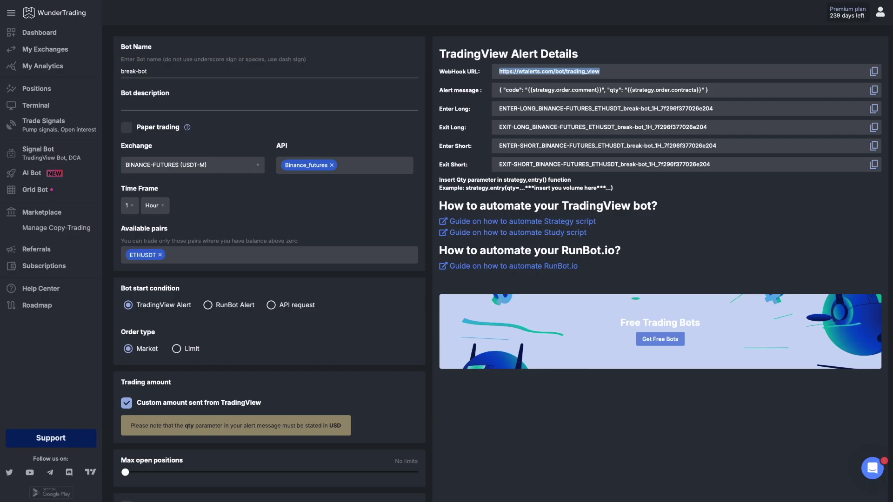
{"action": "scroll", "coordinate": [542, 247], "scroll_direction": "down", "scroll_amount": 10}
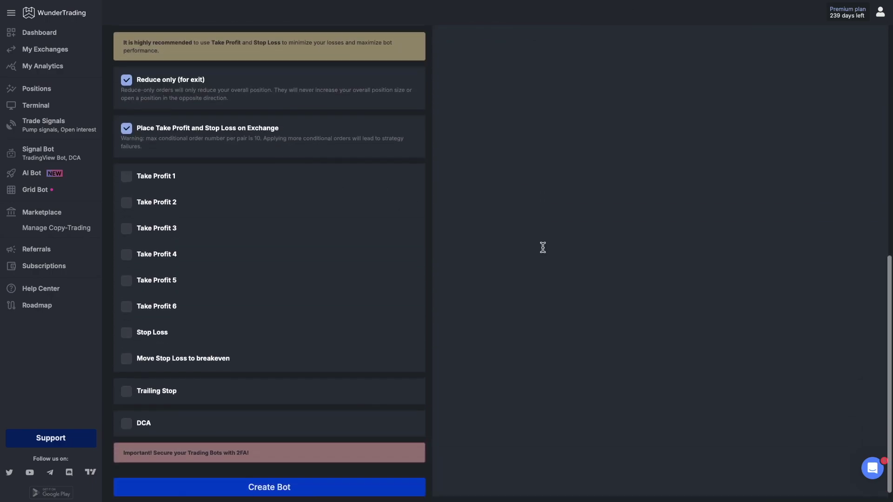
{"action": "left_click", "coordinate": [307, 459]}
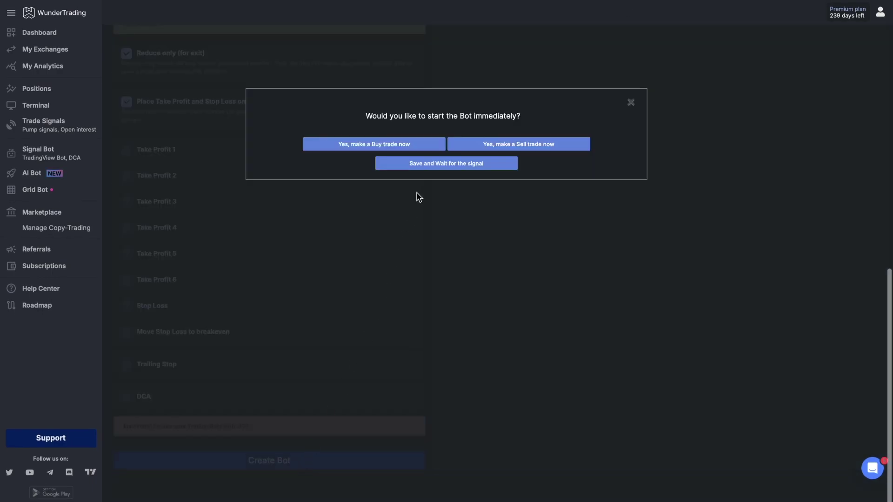
{"action": "left_click", "coordinate": [434, 164]}
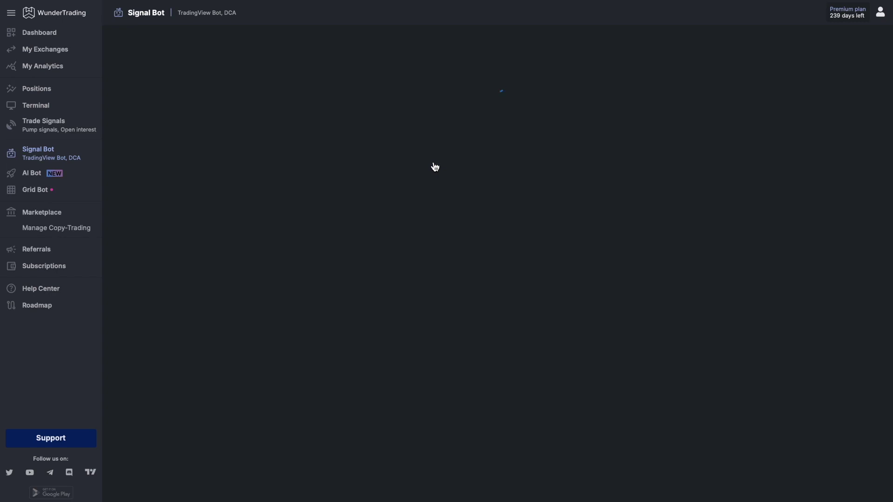